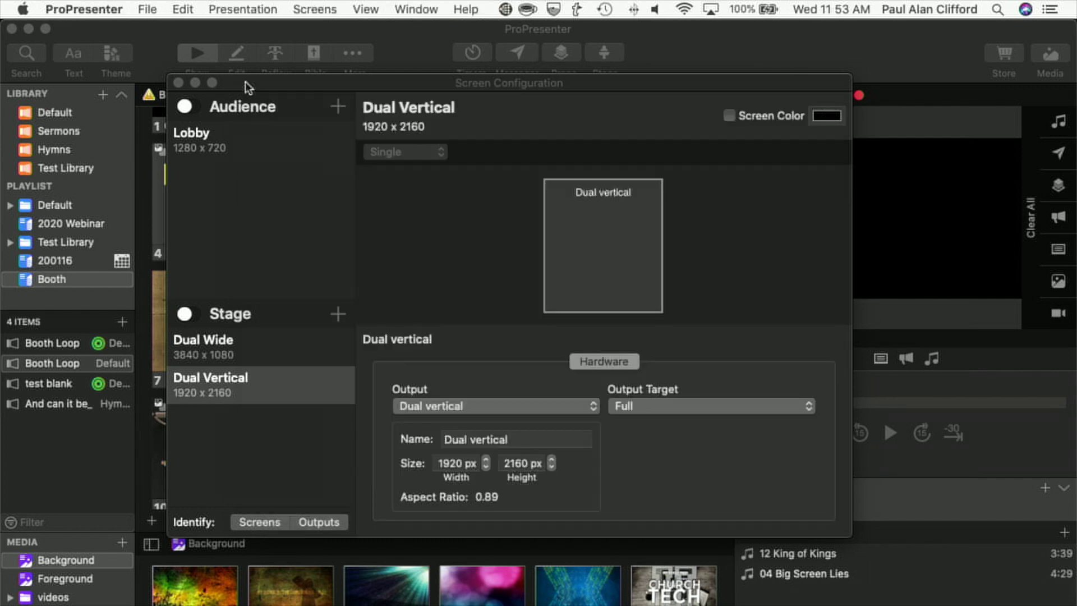
Add a new audience screen, Screen 1, on the 2560 x 720 Display
{"action": "left_click", "coordinate": [245, 82]}
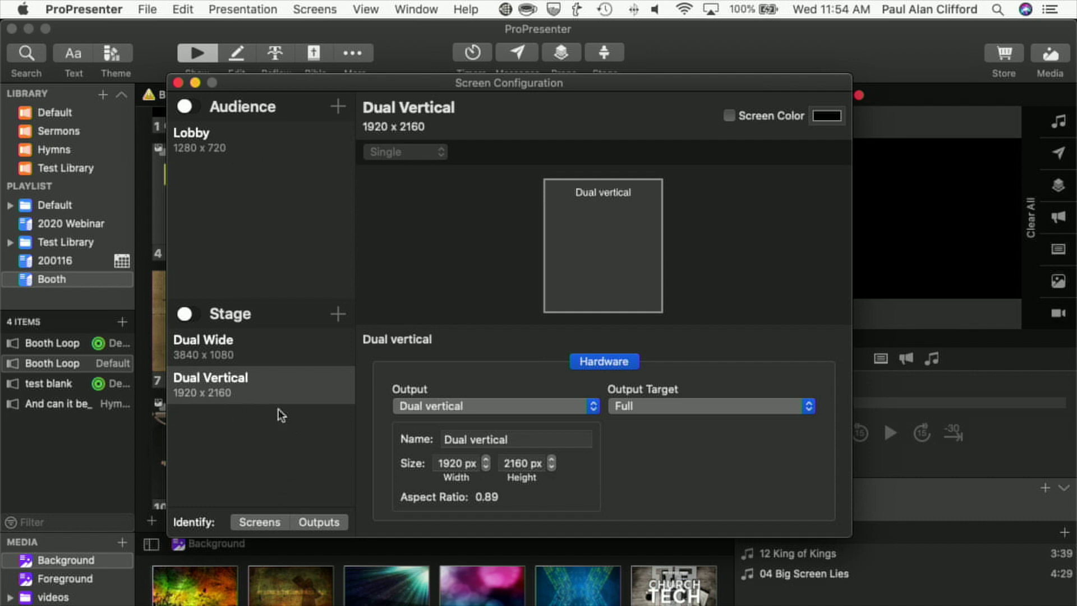
{"action": "left_click", "coordinate": [338, 107]}
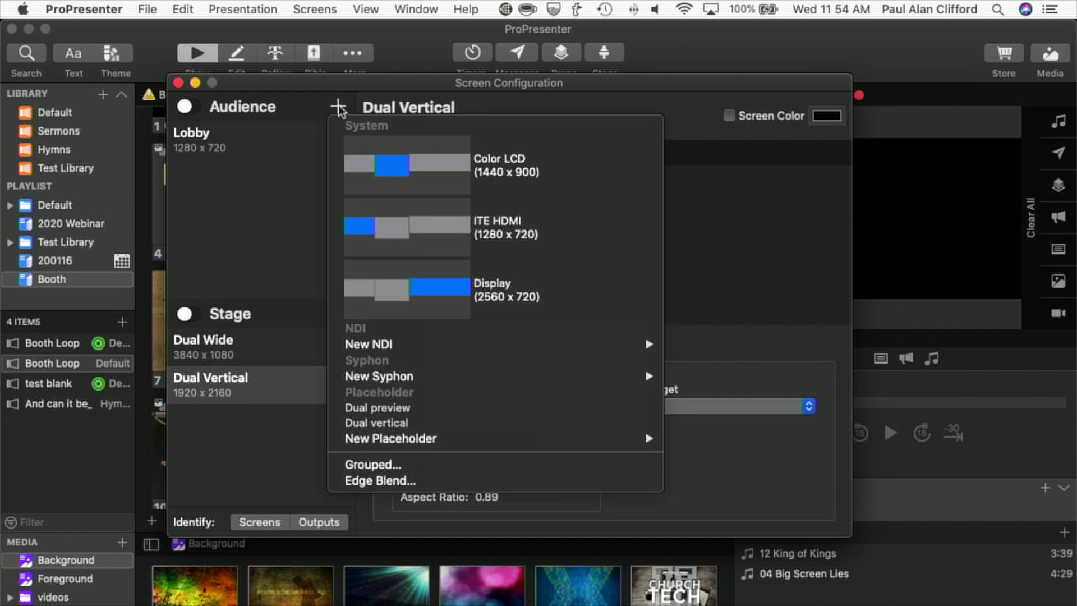
{"action": "left_click", "coordinate": [526, 303]}
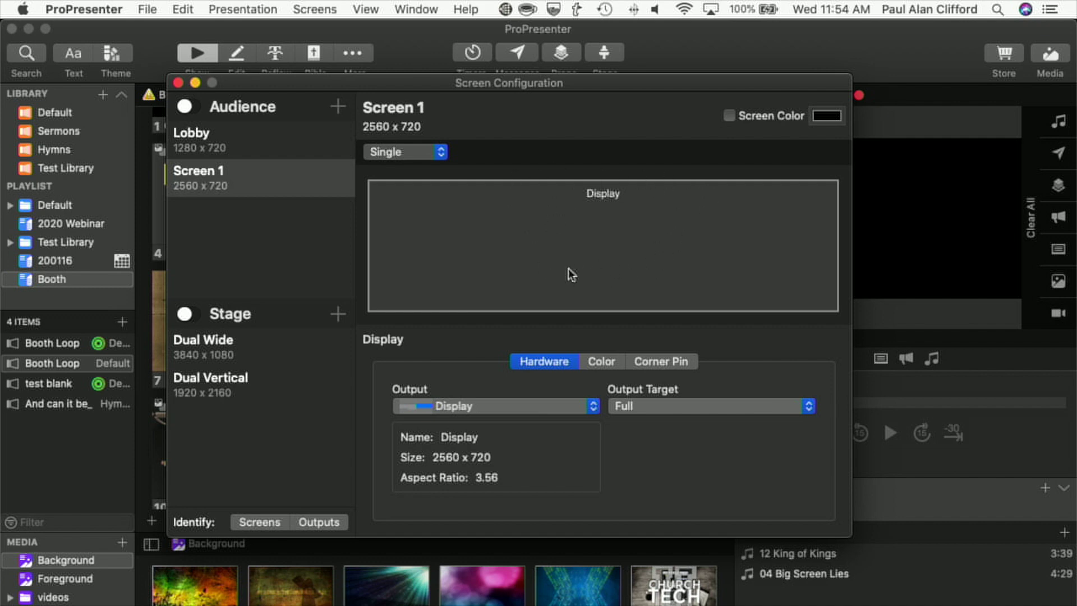
Keep Screen 1 in Single mode and set its output target to 2 x 1 (1280 x 720)
{"action": "left_click", "coordinate": [447, 157]}
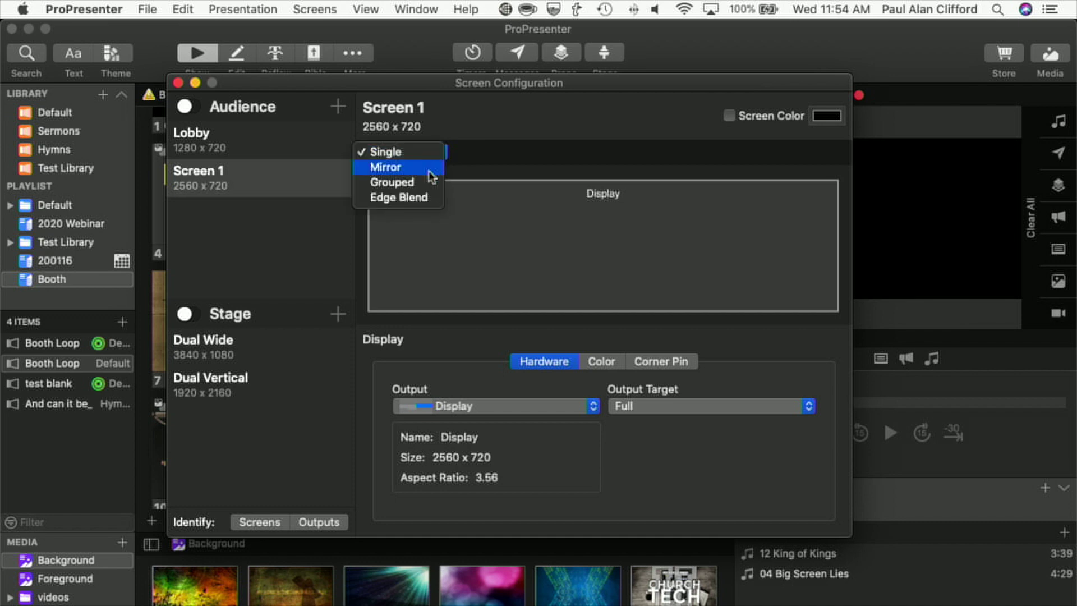
{"action": "left_click", "coordinate": [429, 183]}
{"action": "left_click", "coordinate": [443, 154]}
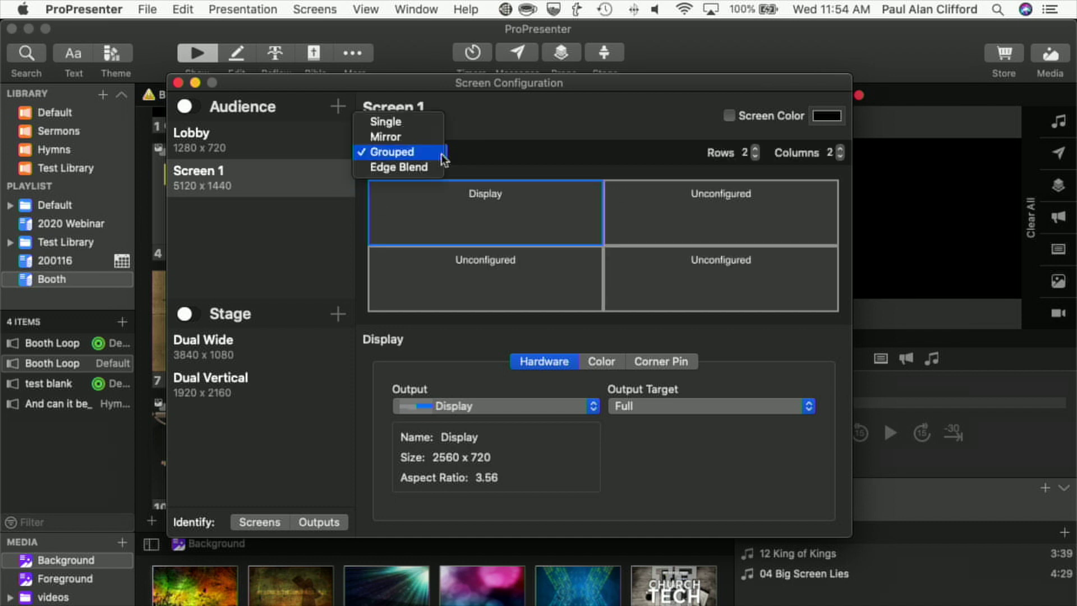
{"action": "left_click", "coordinate": [416, 124]}
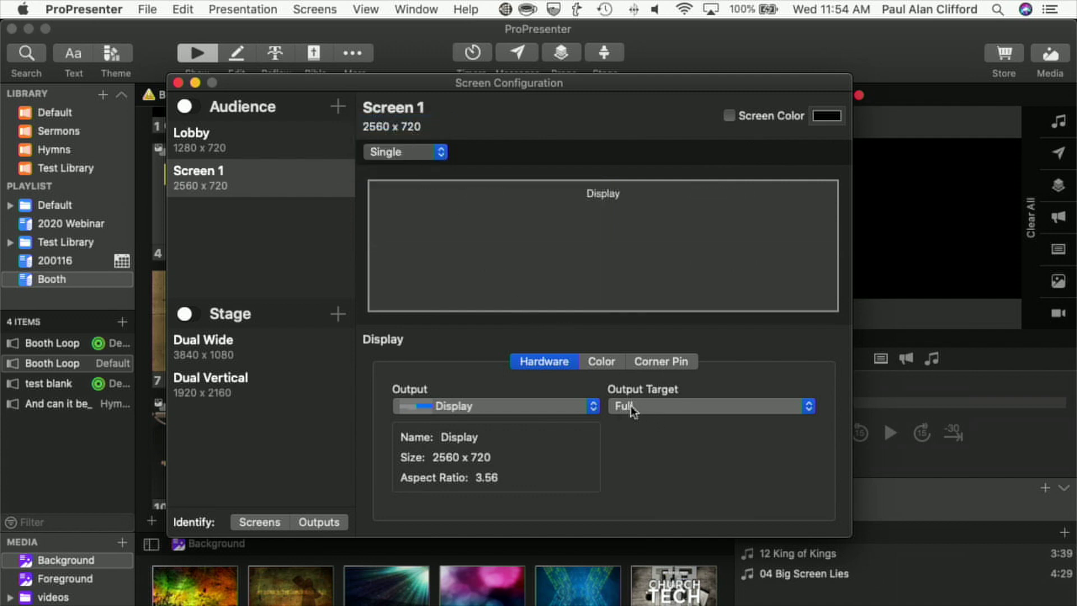
{"action": "left_click", "coordinate": [808, 409]}
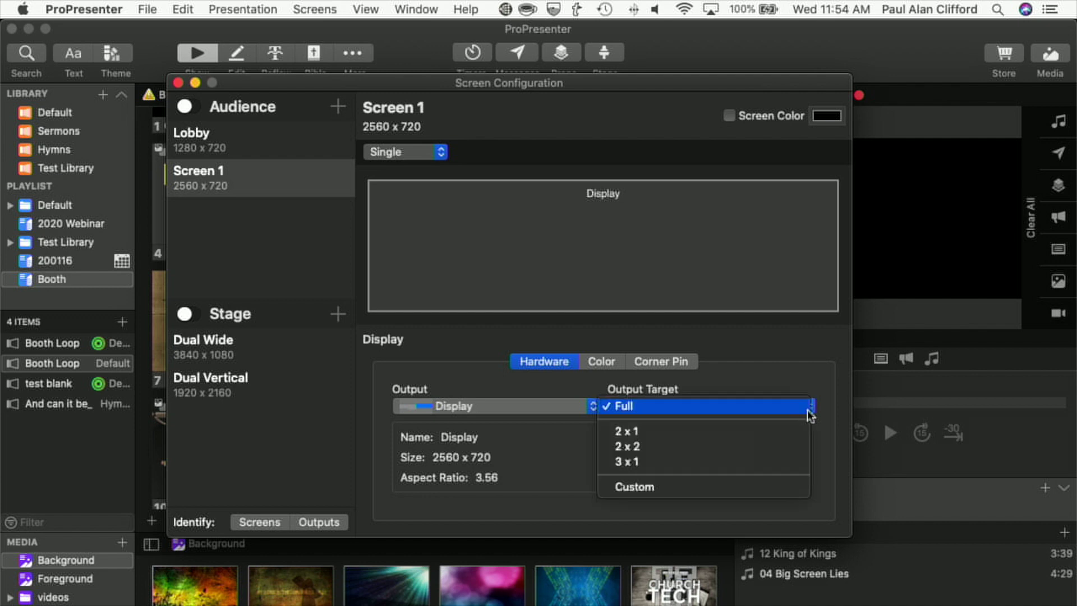
{"action": "left_click", "coordinate": [754, 434]}
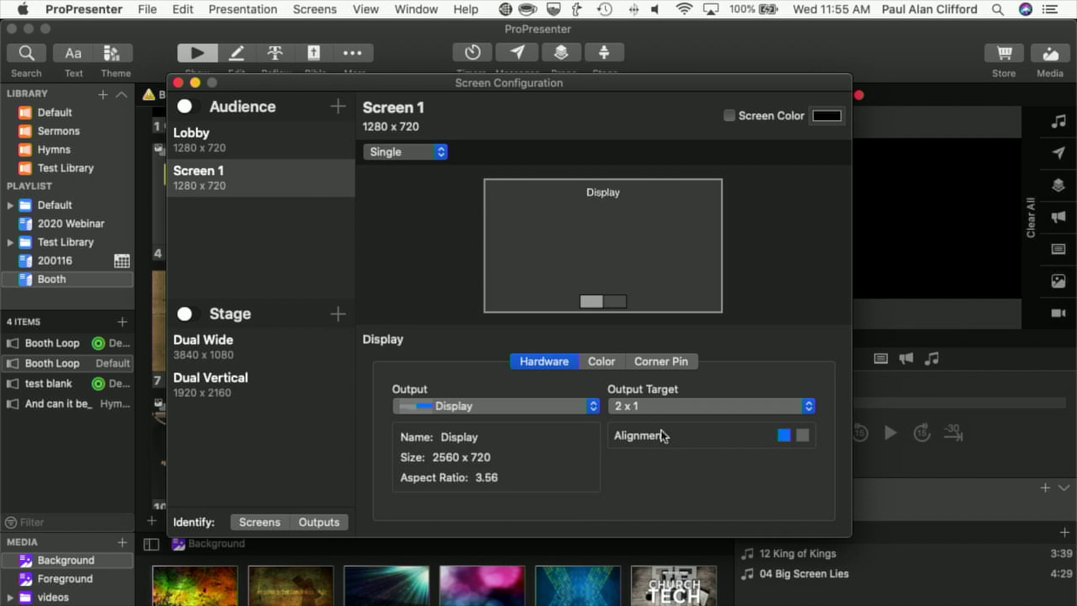
Rename the audience screen Screen 1 to 'Left DH2Go'
{"action": "double_click", "coordinate": [219, 171]}
{"action": "key", "text": "super+a"}
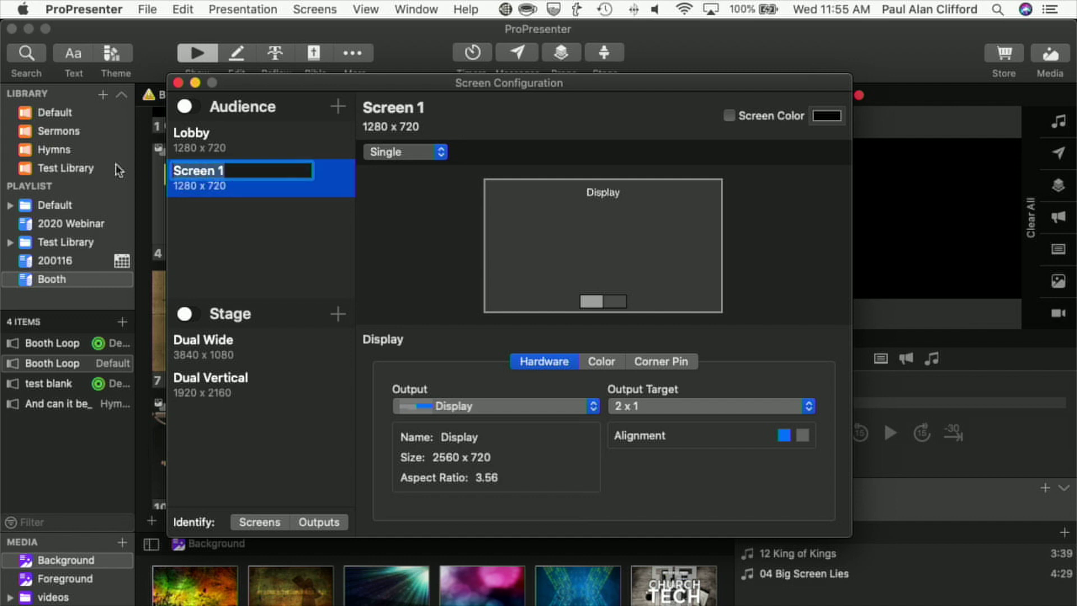
{"action": "type", "text": "Left"}
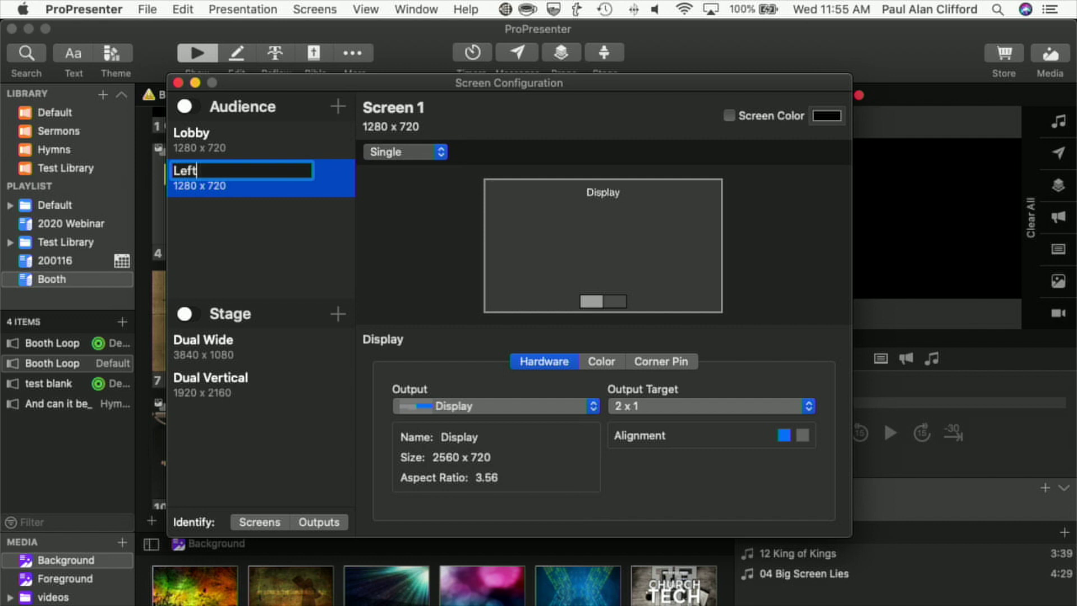
{"action": "type", "text": " DH2Go"}
{"action": "key", "text": "Return"}
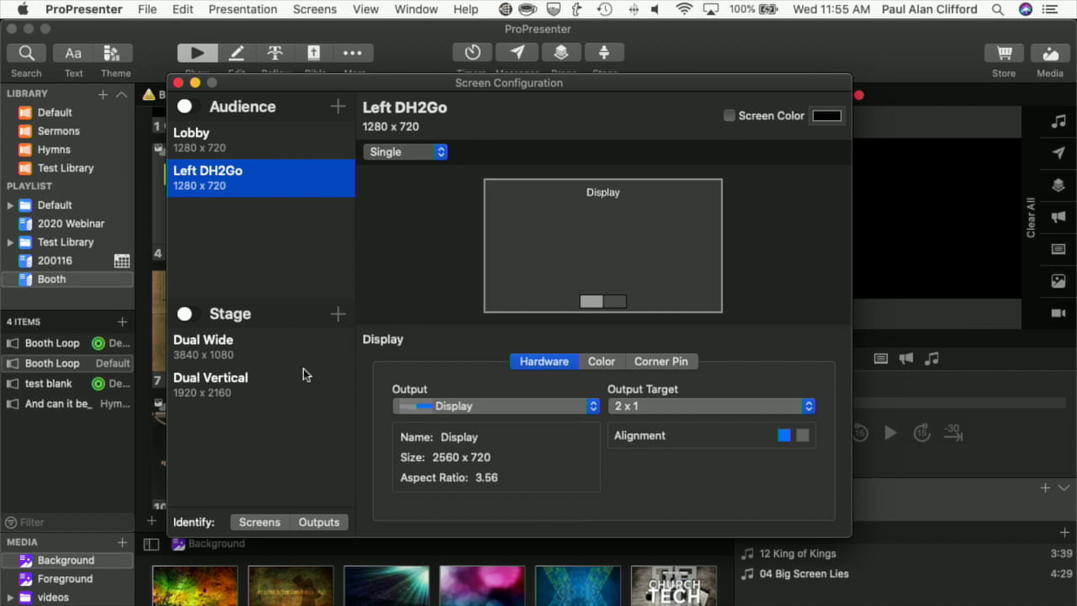
Add a stage screen, Stage Display 1, on the 2560 x 720 Display
{"action": "left_click", "coordinate": [339, 315]}
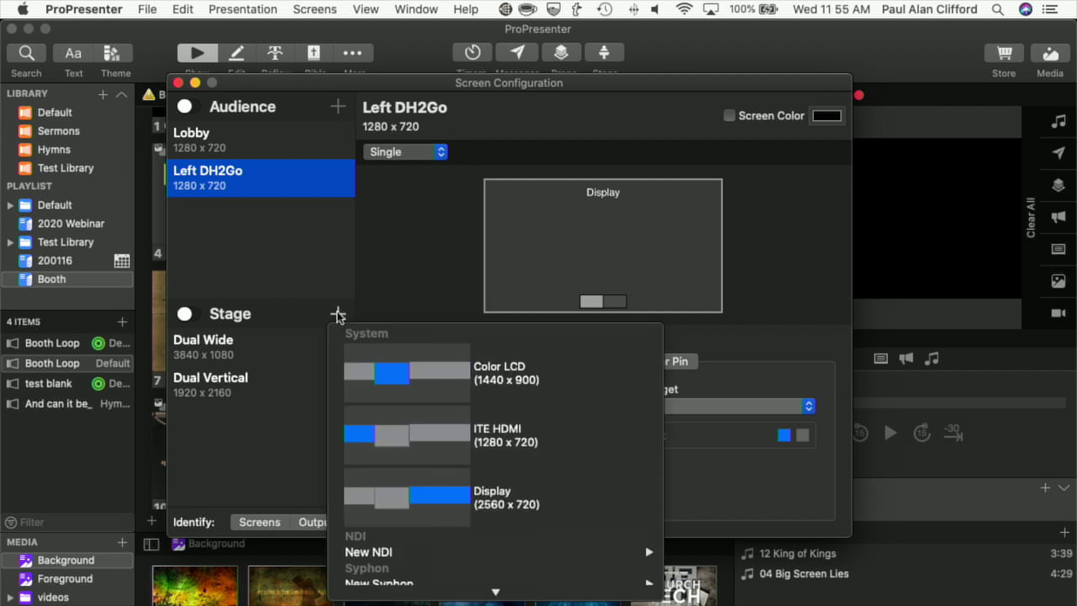
{"action": "left_click", "coordinate": [435, 502]}
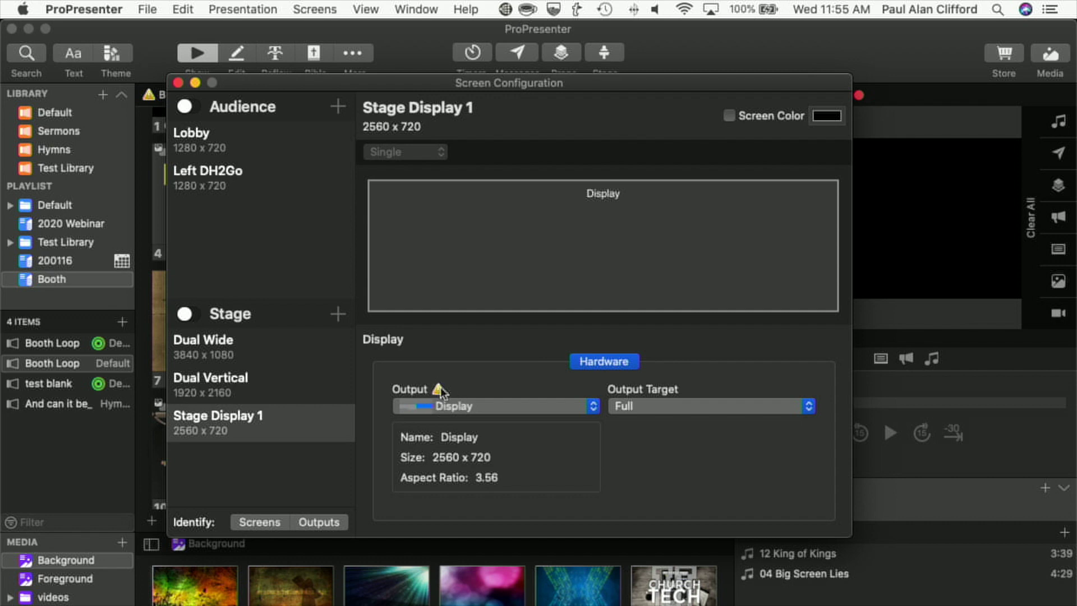
Split Stage Display 1's output 2 x 1 and place it on the right half of the Display
{"action": "mouse_move", "coordinate": [439, 388]}
{"action": "left_click", "coordinate": [665, 405]}
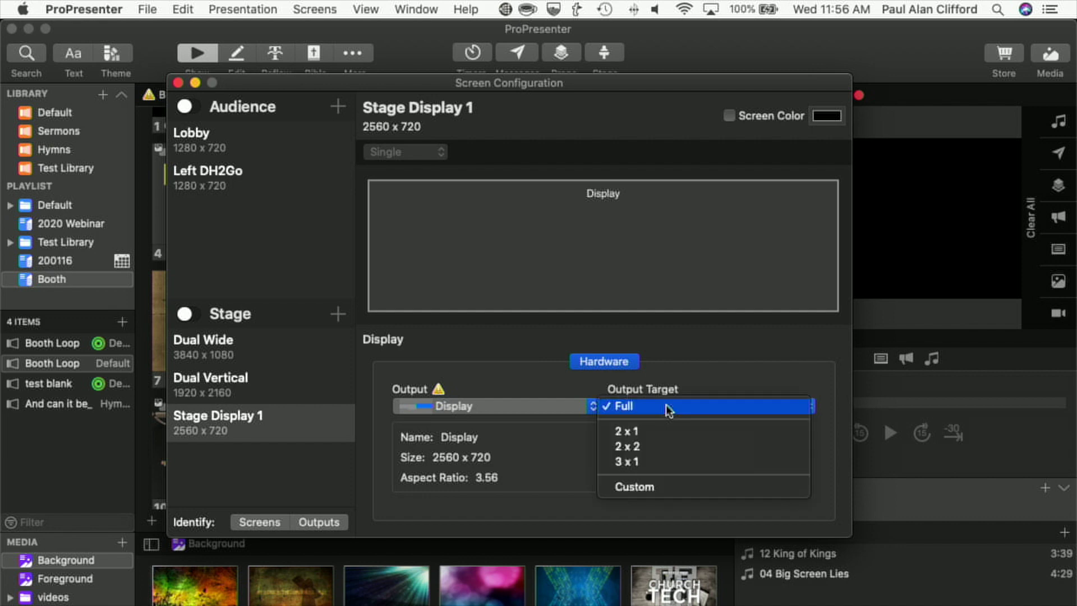
{"action": "left_click", "coordinate": [655, 433]}
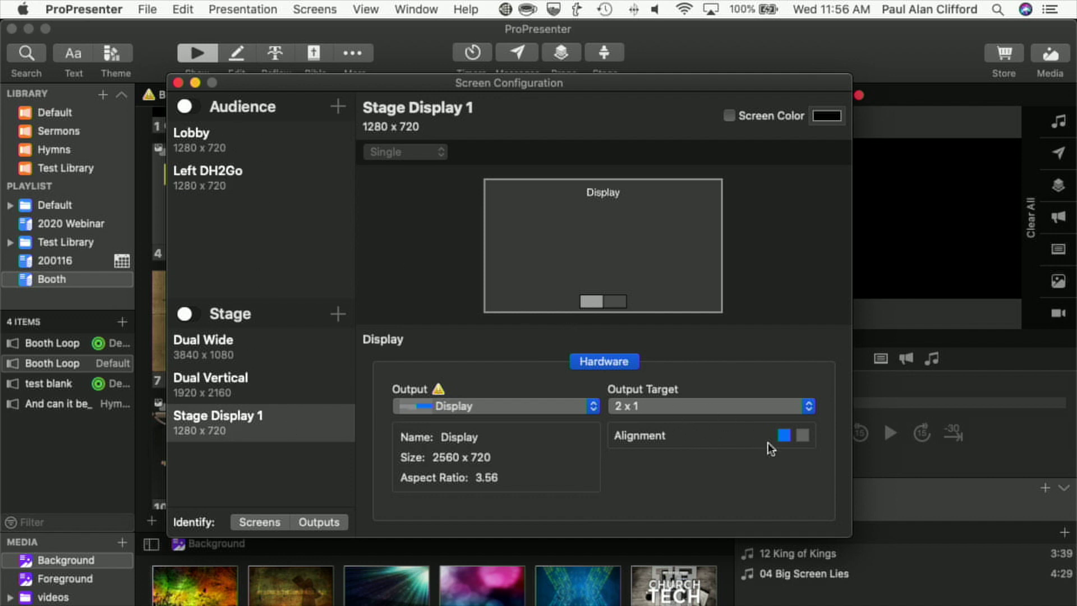
{"action": "left_click", "coordinate": [804, 435]}
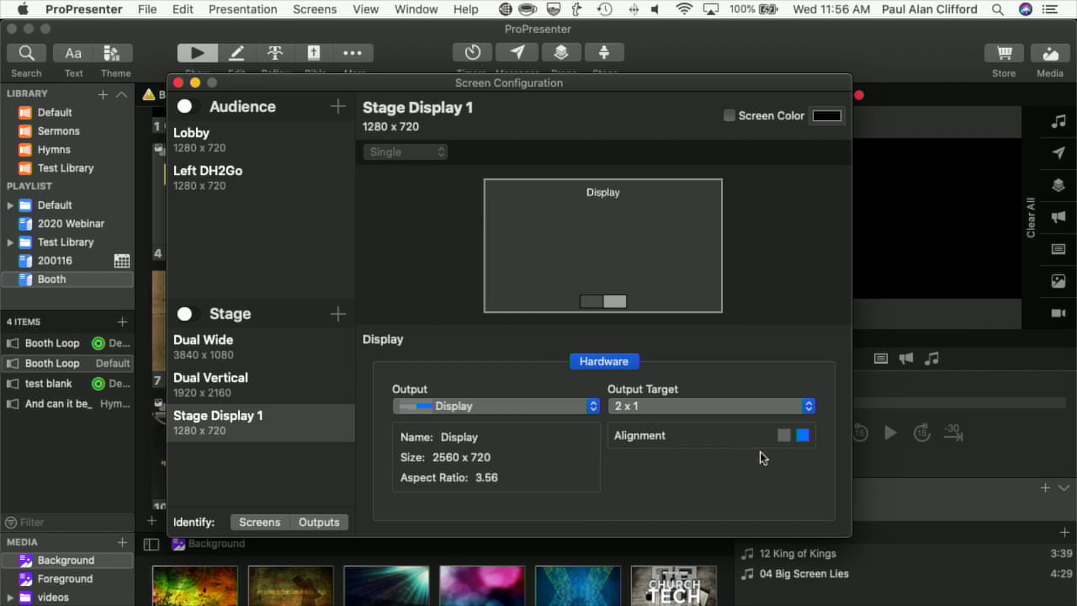
{"action": "left_click", "coordinate": [808, 406]}
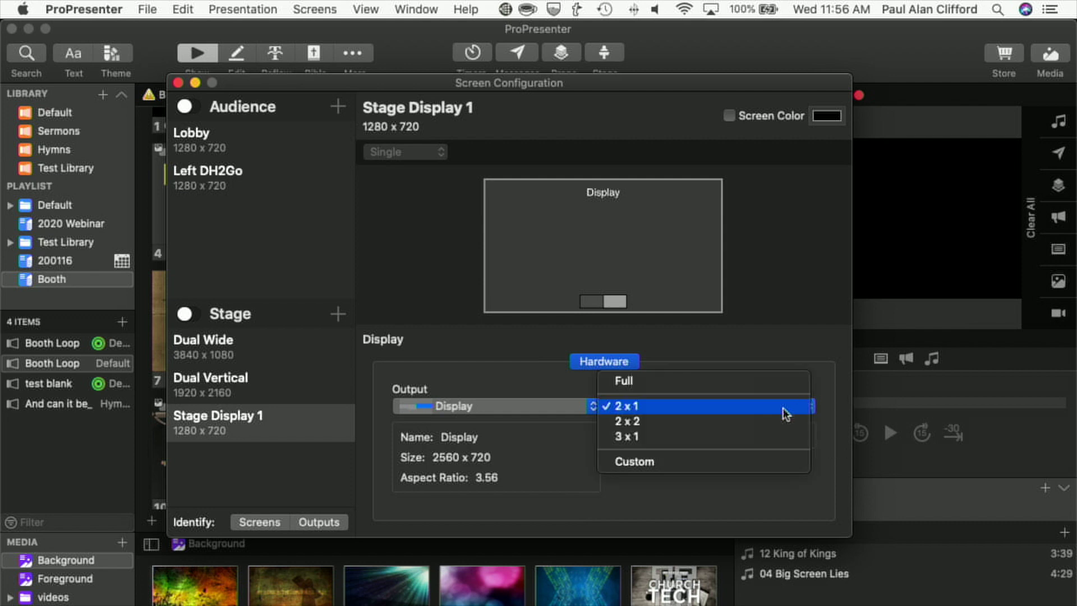
{"action": "left_click", "coordinate": [827, 371]}
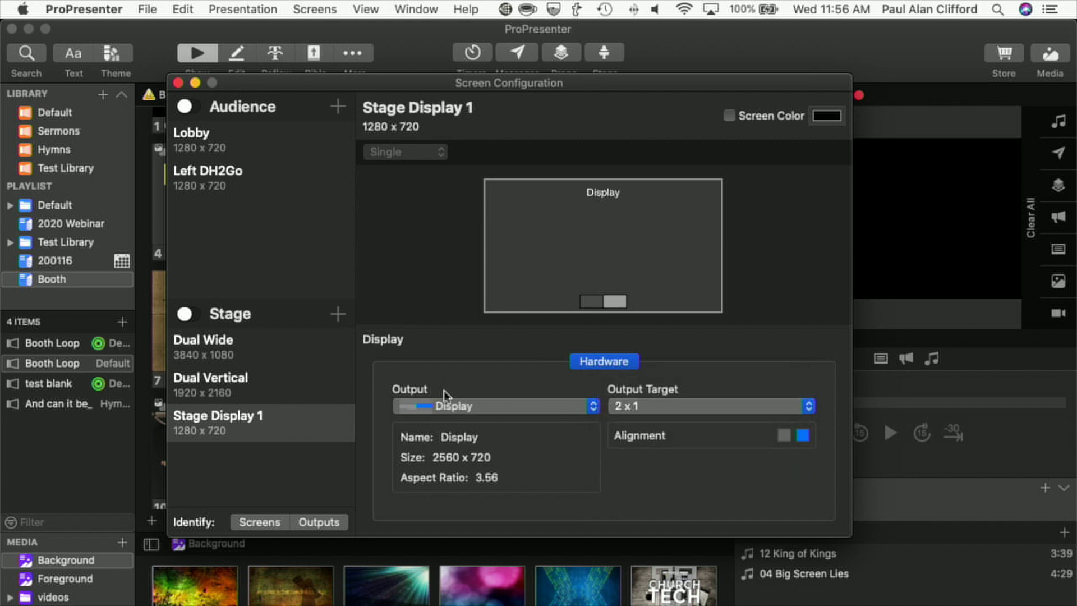
Rename Stage Display 1 to 'Right DH2Go' and close Screen Configuration
{"action": "left_click", "coordinate": [264, 421]}
{"action": "left_click", "coordinate": [262, 422]}
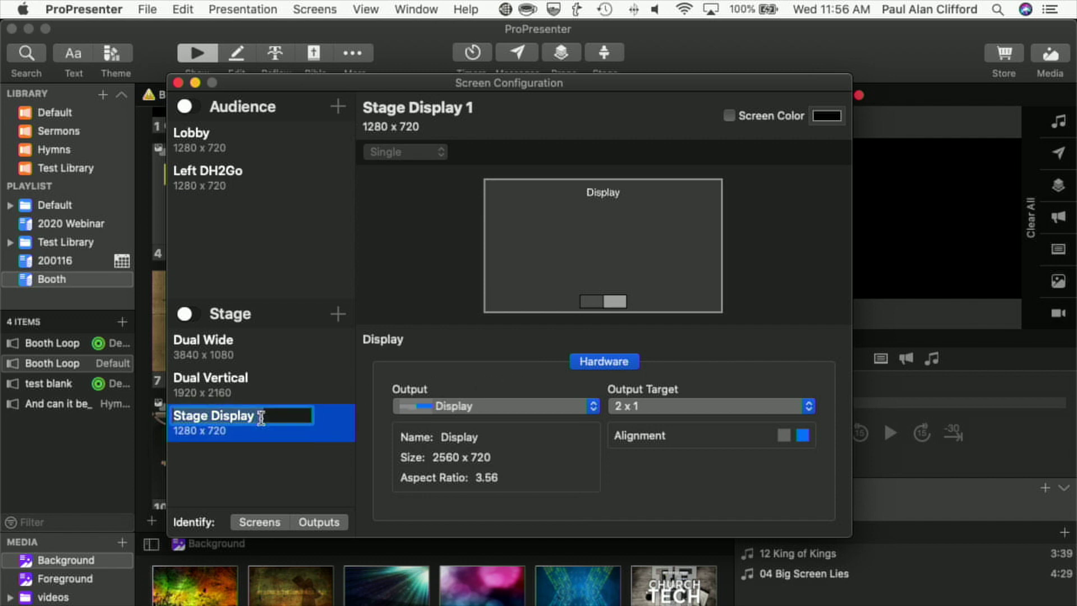
{"action": "type", "text": "Right H"}
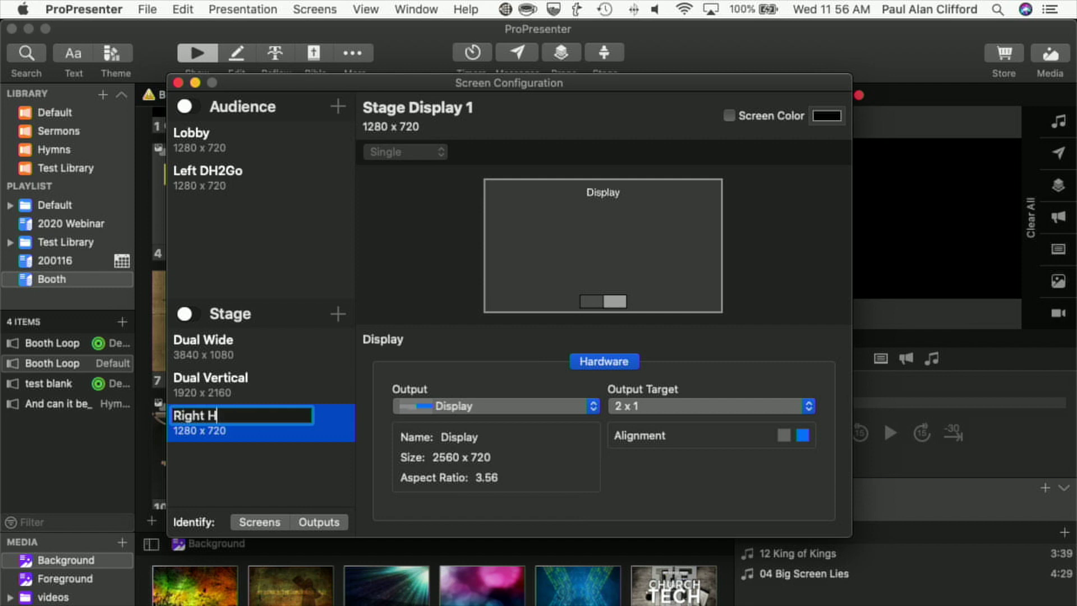
{"action": "key", "text": "BackSpace"}
{"action": "type", "text": "DH2Go"}
{"action": "left_click", "coordinate": [279, 479]}
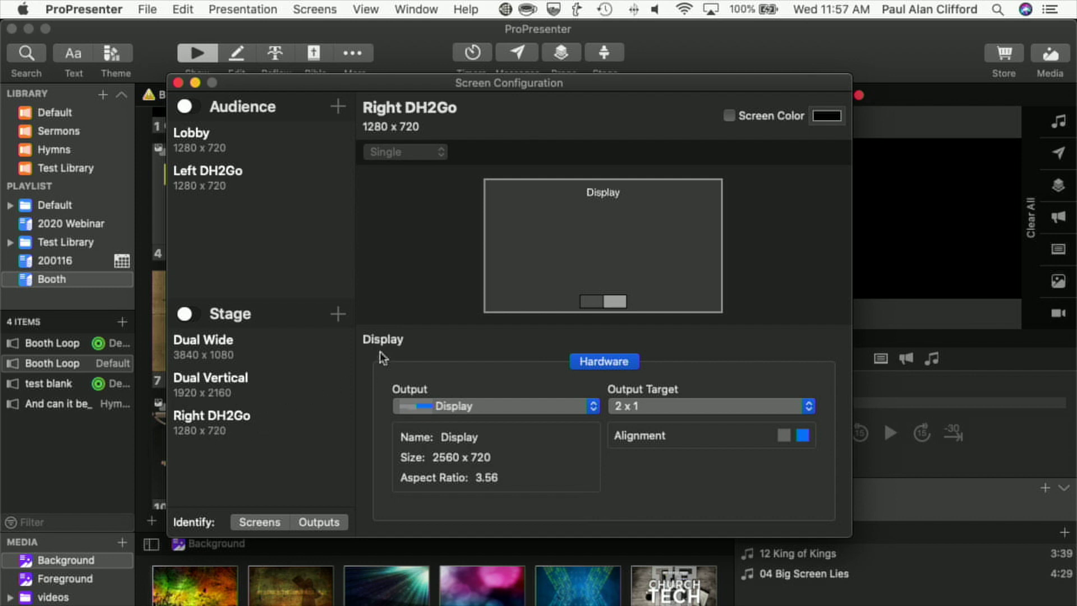
{"action": "left_click", "coordinate": [179, 82]}
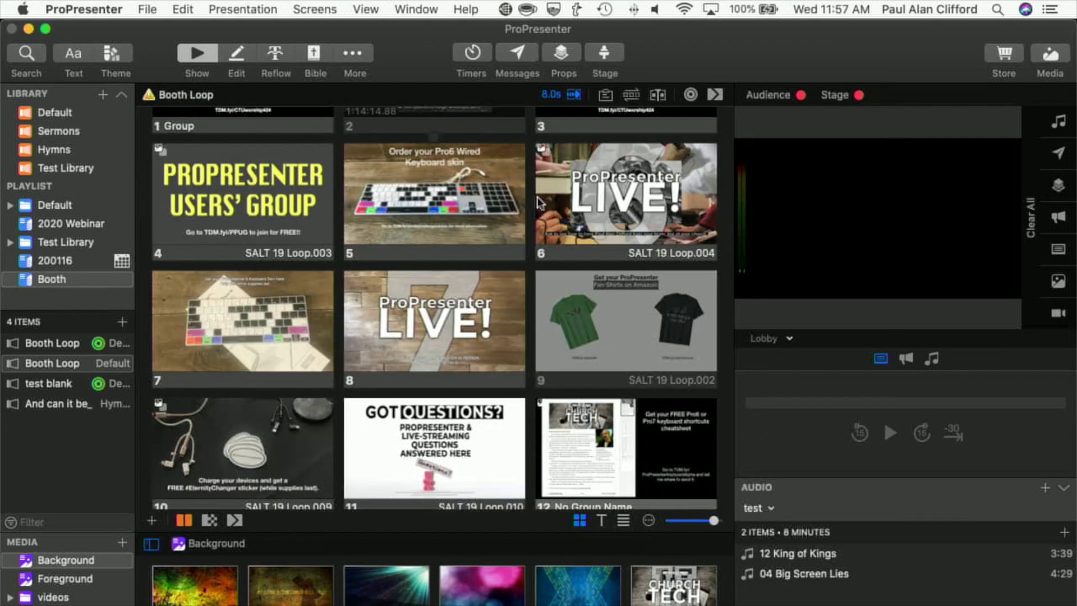
Preview Left DH2Go, put slide 2 of 'And can it be_' live, then preview Right DH2Go
{"action": "left_click", "coordinate": [791, 339]}
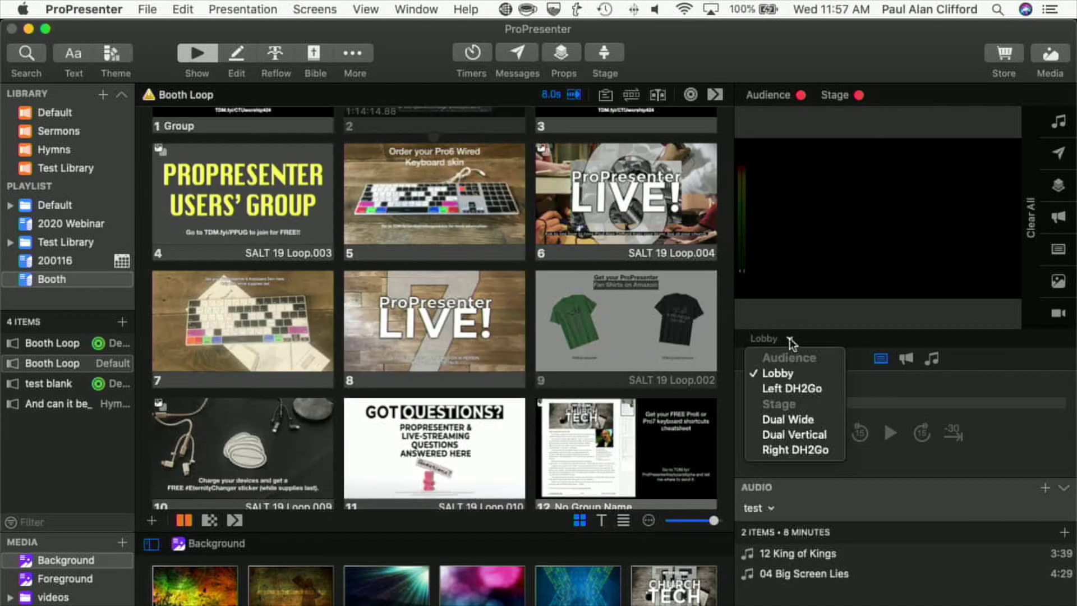
{"action": "left_click", "coordinate": [789, 387]}
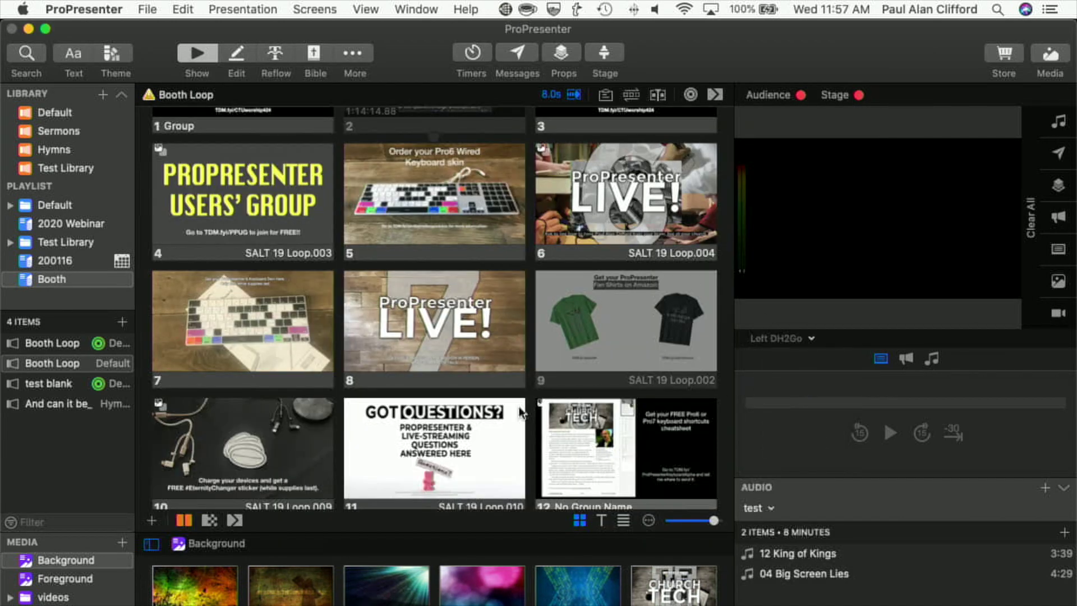
{"action": "scroll", "coordinate": [519, 414], "scroll_direction": "down", "scroll_amount": 10}
{"action": "scroll", "coordinate": [520, 413], "scroll_direction": "up", "scroll_amount": 1}
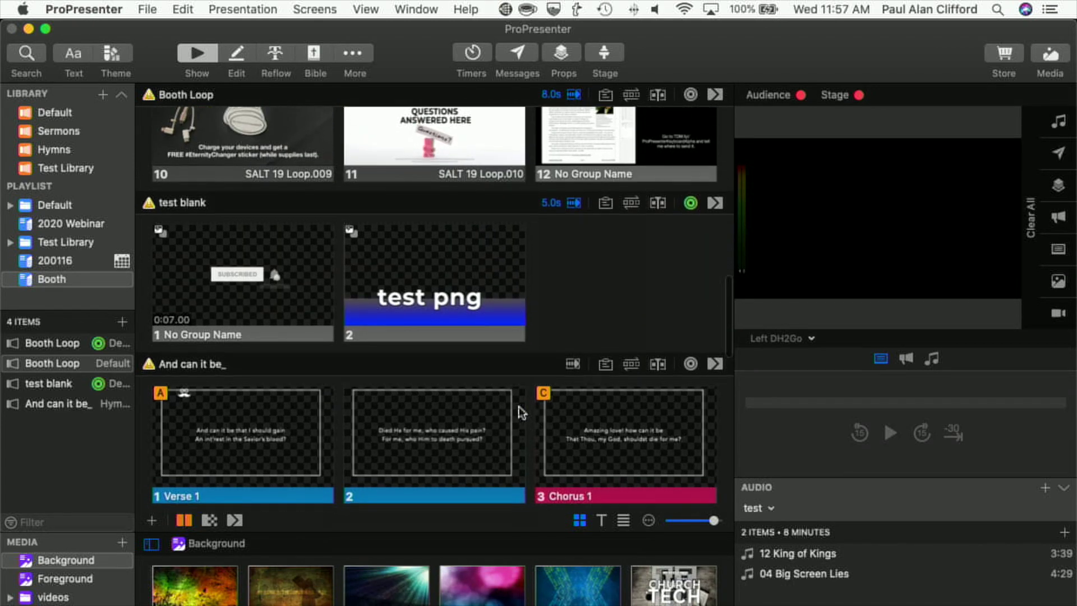
{"action": "scroll", "coordinate": [520, 412], "scroll_direction": "down", "scroll_amount": 3}
{"action": "left_click", "coordinate": [399, 324]}
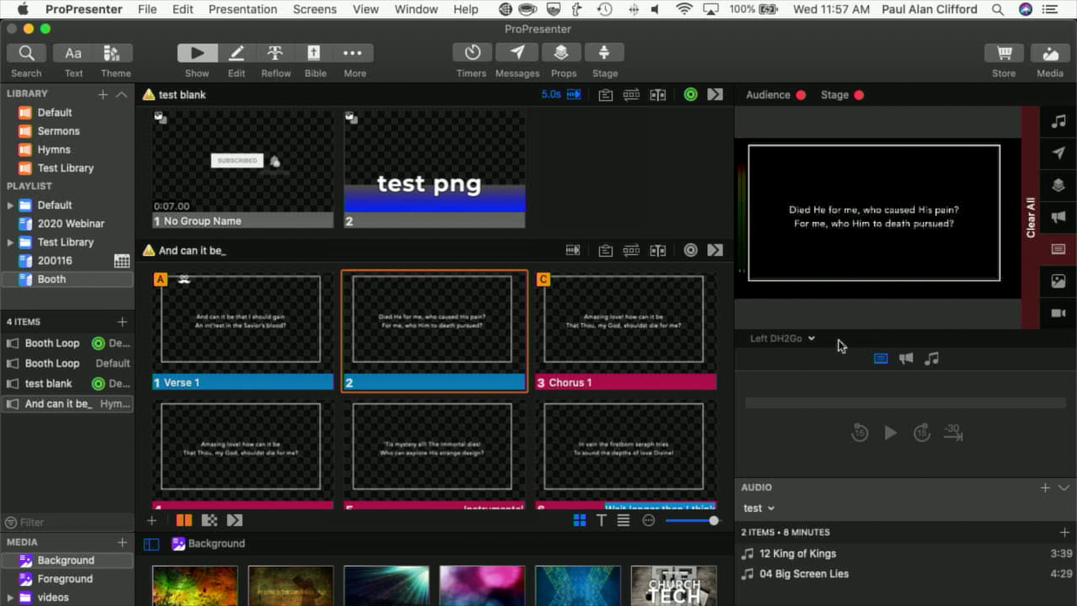
{"action": "left_click", "coordinate": [811, 339]}
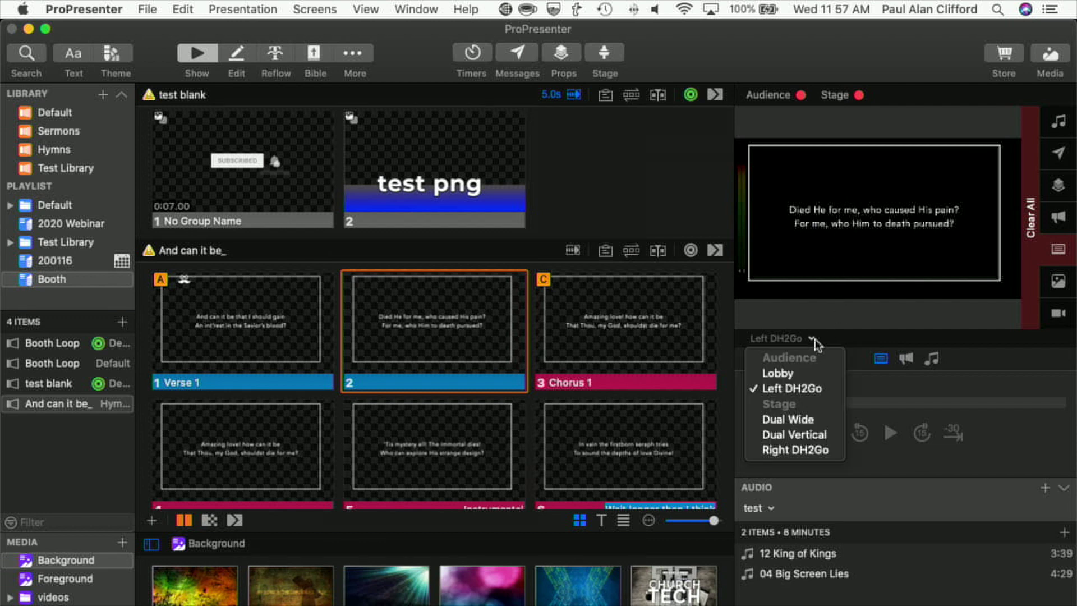
{"action": "left_click", "coordinate": [795, 450]}
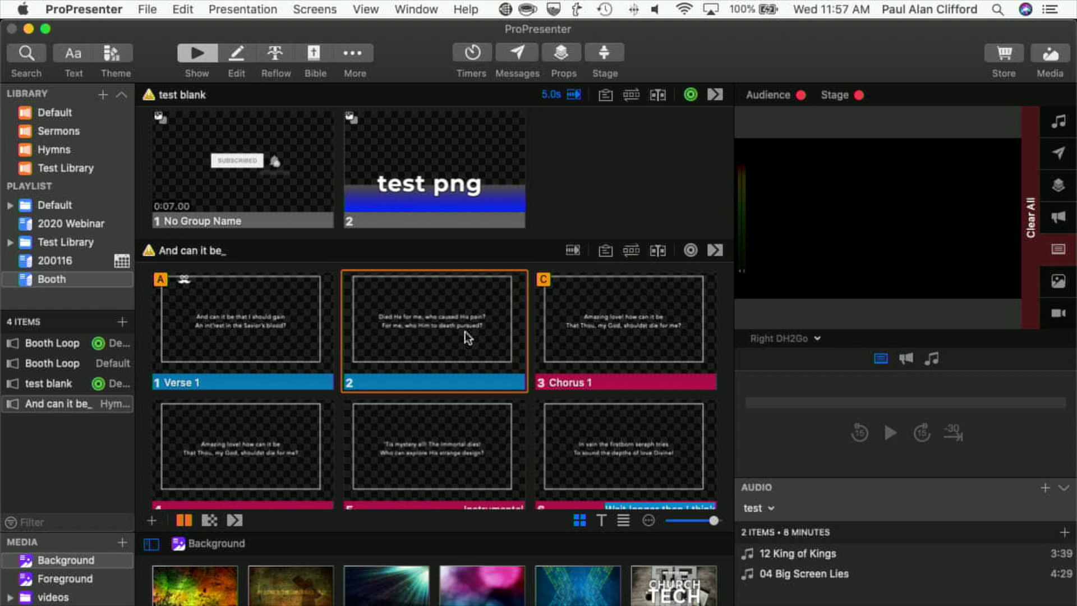
Assign the Default stage layout to Right DH2Go and switch the preview back to Left DH2Go
{"action": "left_click", "coordinate": [315, 9]}
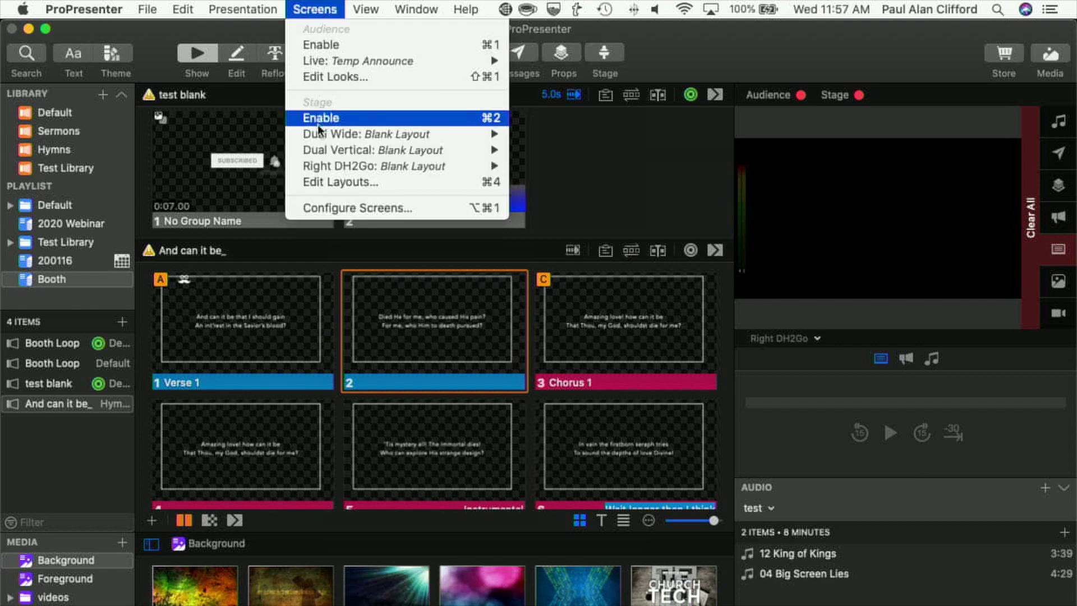
{"action": "mouse_move", "coordinate": [326, 166]}
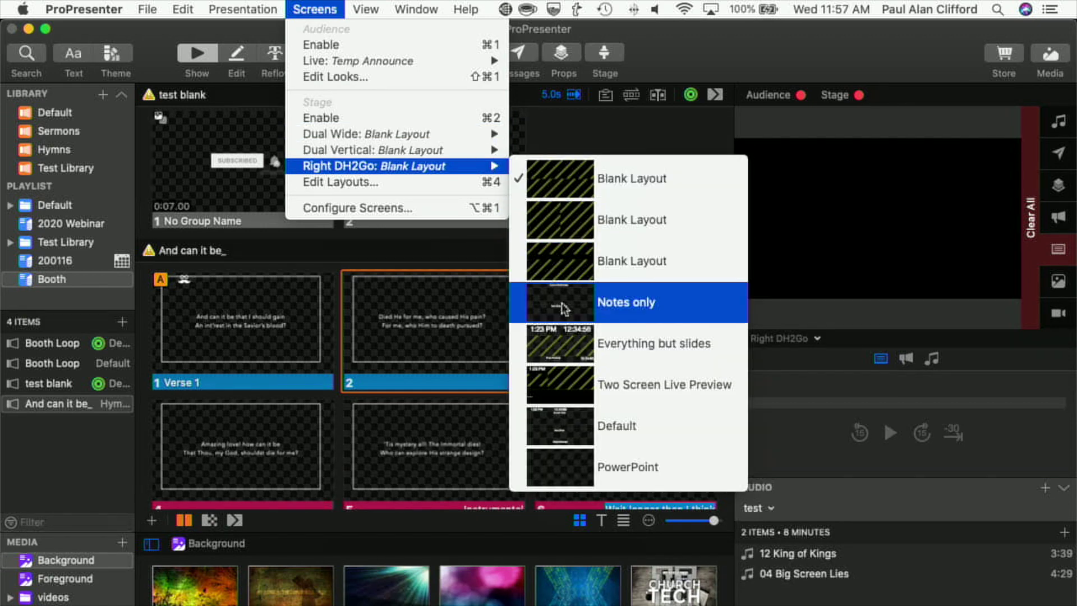
{"action": "left_click", "coordinate": [568, 427]}
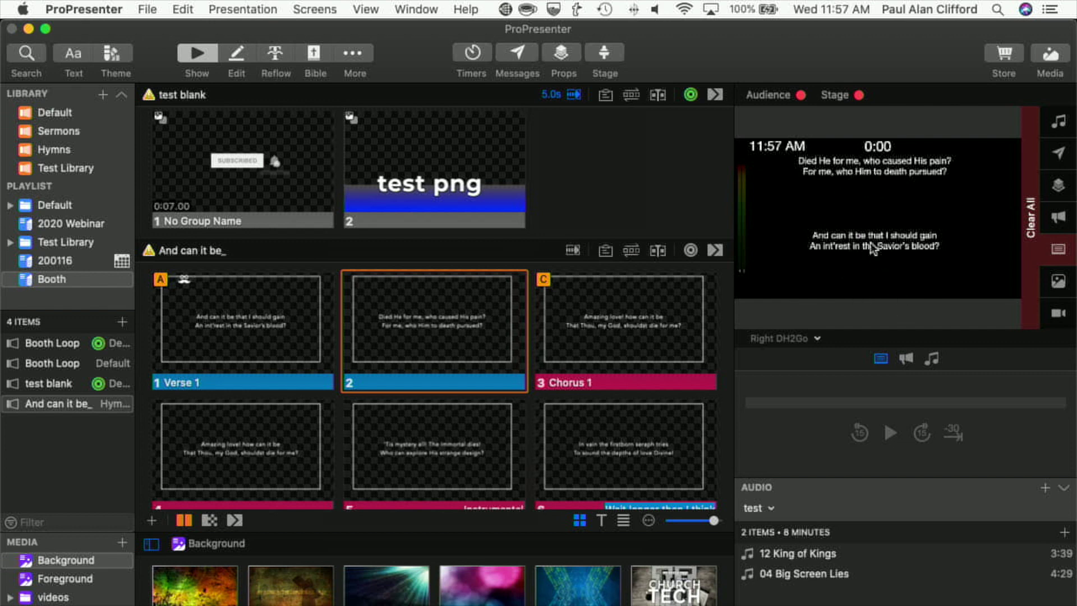
{"action": "left_click", "coordinate": [817, 339]}
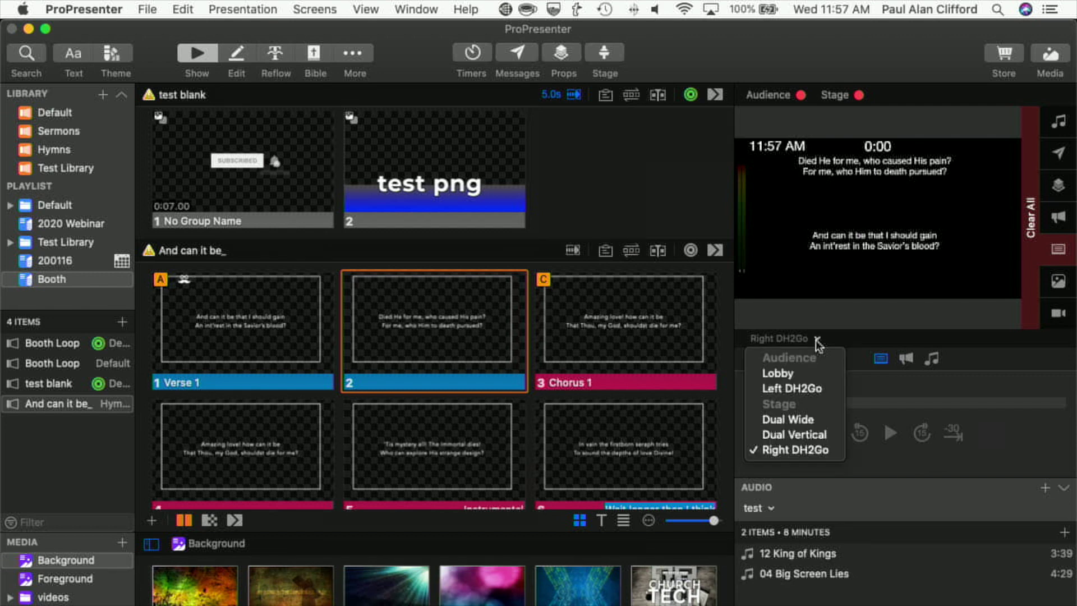
{"action": "left_click", "coordinate": [807, 389]}
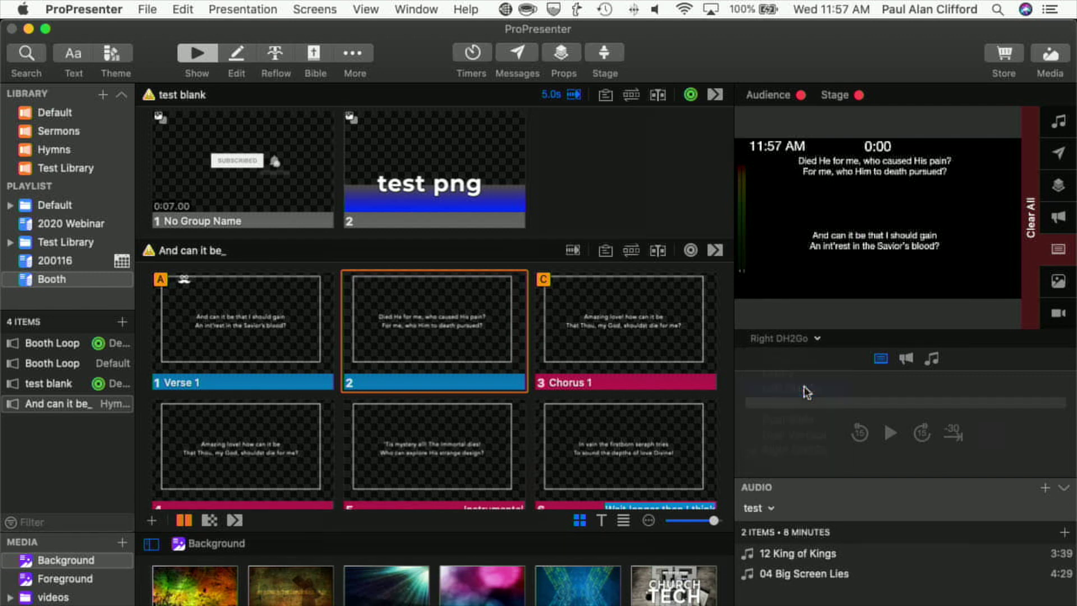